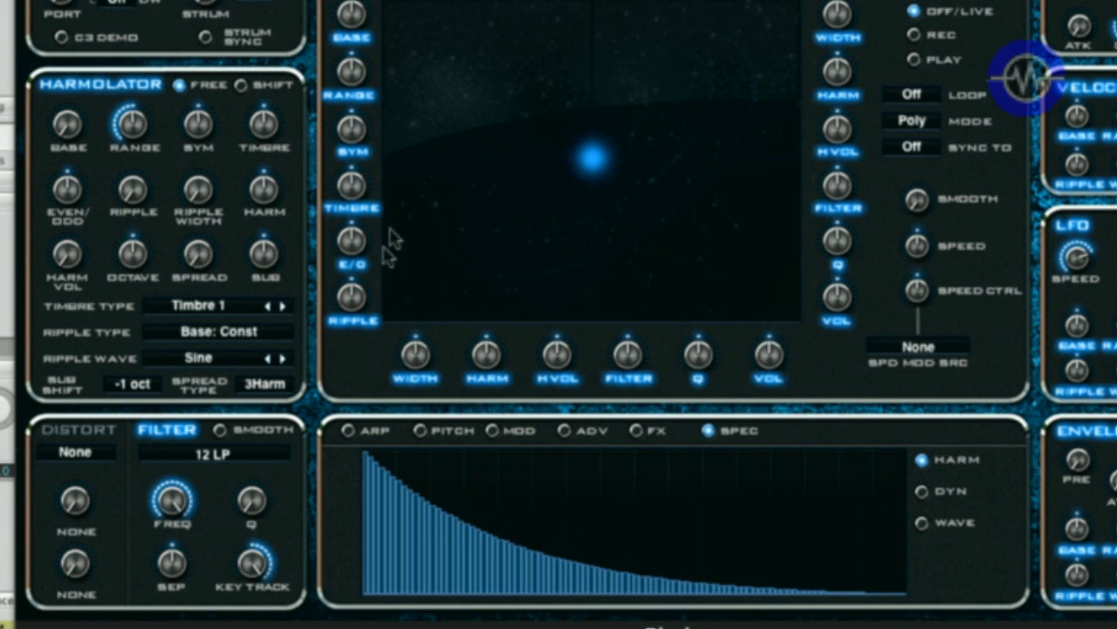
Sweep the Harmolator's Base and Symmetry to compare their effect on the spectrum, then return Base to minimum and Symmetry to centre
{"action": "left_click_drag", "start_coordinate": [70, 131], "coordinate": [63, 43]}
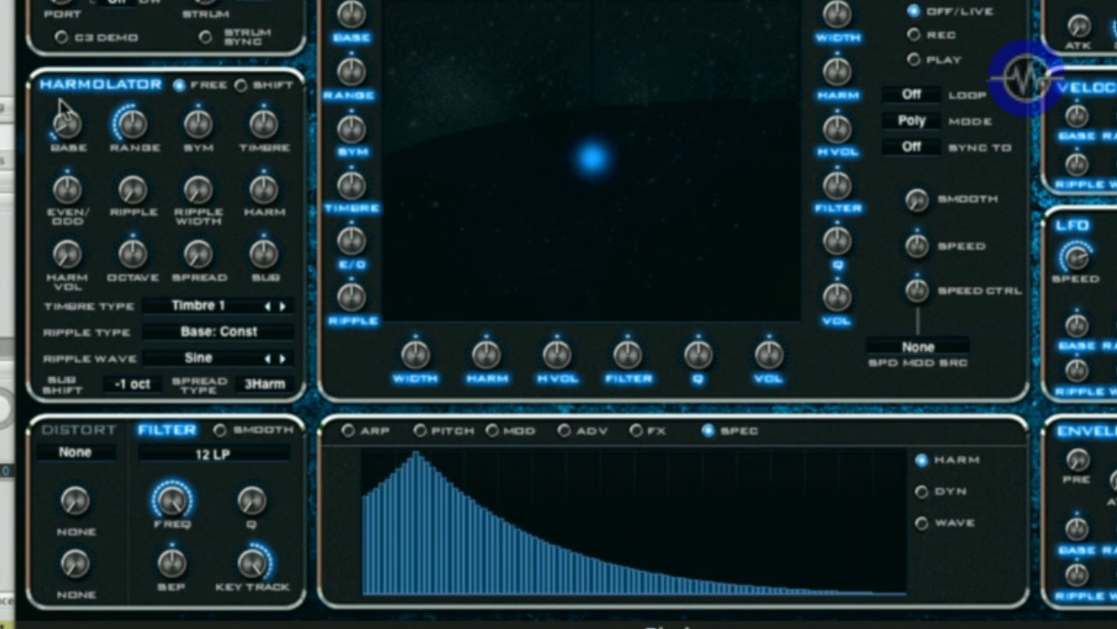
{"action": "left_click_drag", "start_coordinate": [62, 86], "coordinate": [37, 144]}
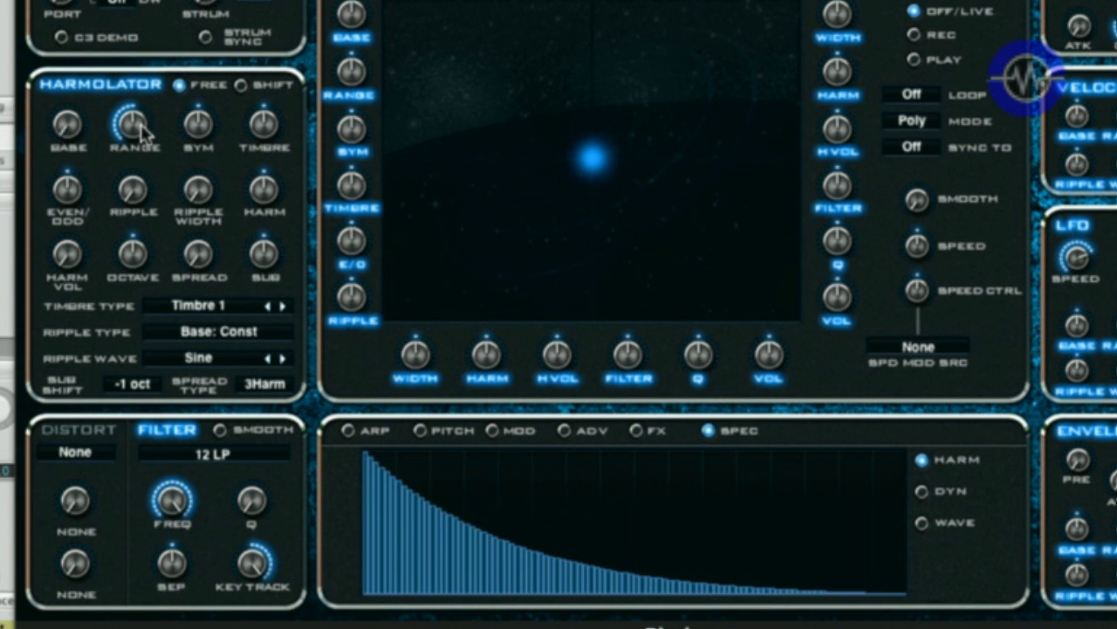
{"action": "left_click_drag", "start_coordinate": [131, 129], "coordinate": [208, 70]}
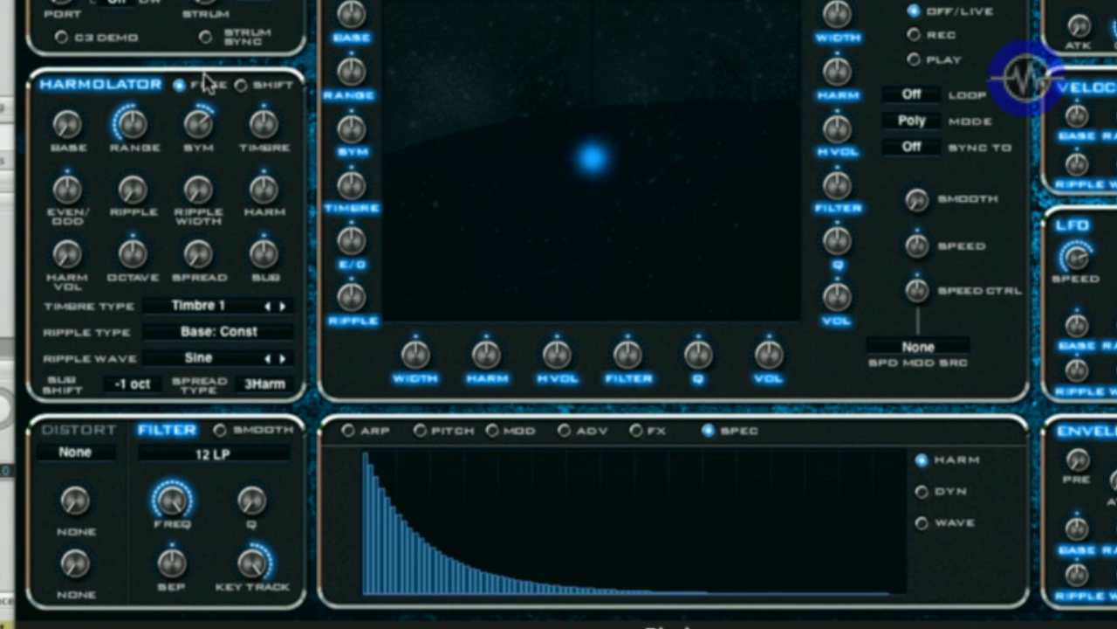
{"action": "left_click_drag", "start_coordinate": [70, 127], "coordinate": [180, 197]}
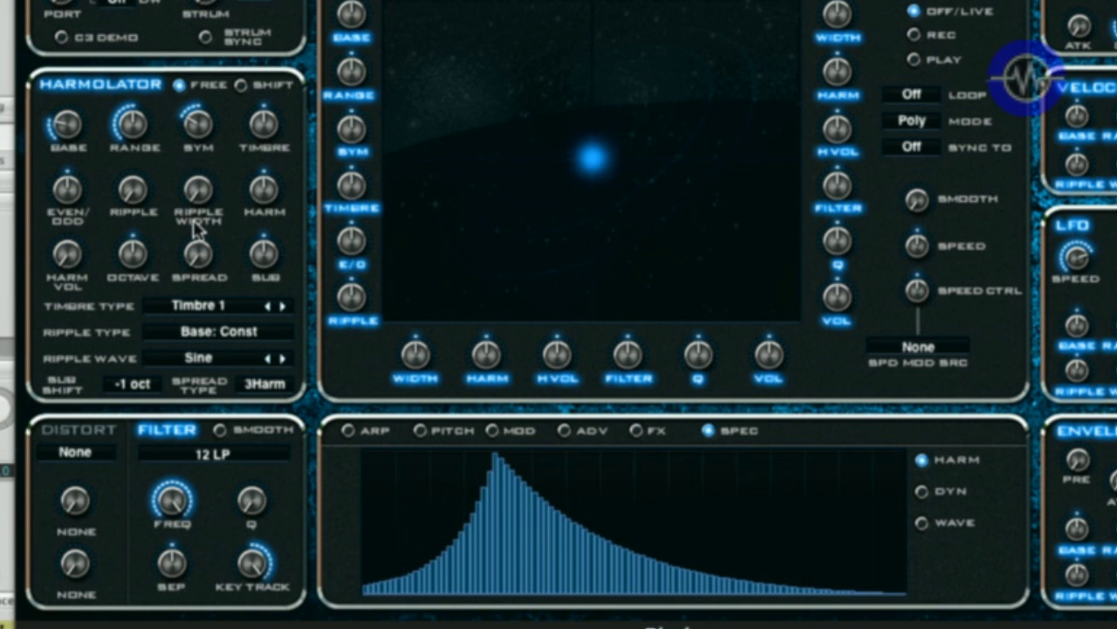
{"action": "left_click_drag", "start_coordinate": [76, 127], "coordinate": [91, 241]}
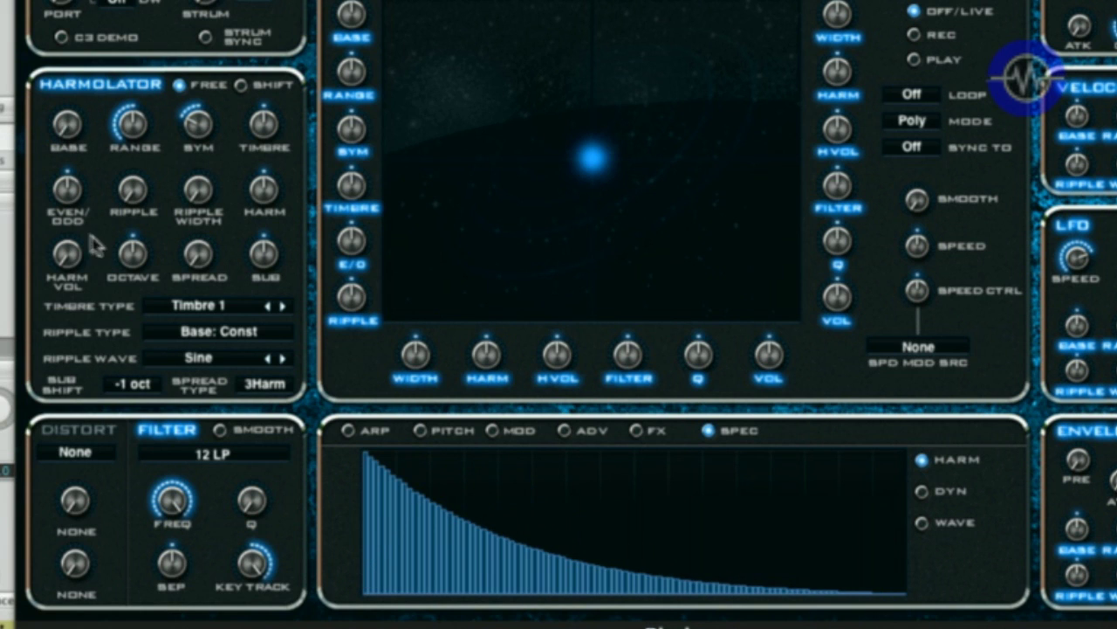
{"action": "mouse_move", "coordinate": [207, 144]}
{"action": "left_mouse_down"}
{"action": "mouse_move", "coordinate": [206, 173]}
{"action": "mouse_move", "coordinate": [207, 161]}
{"action": "left_mouse_up"}
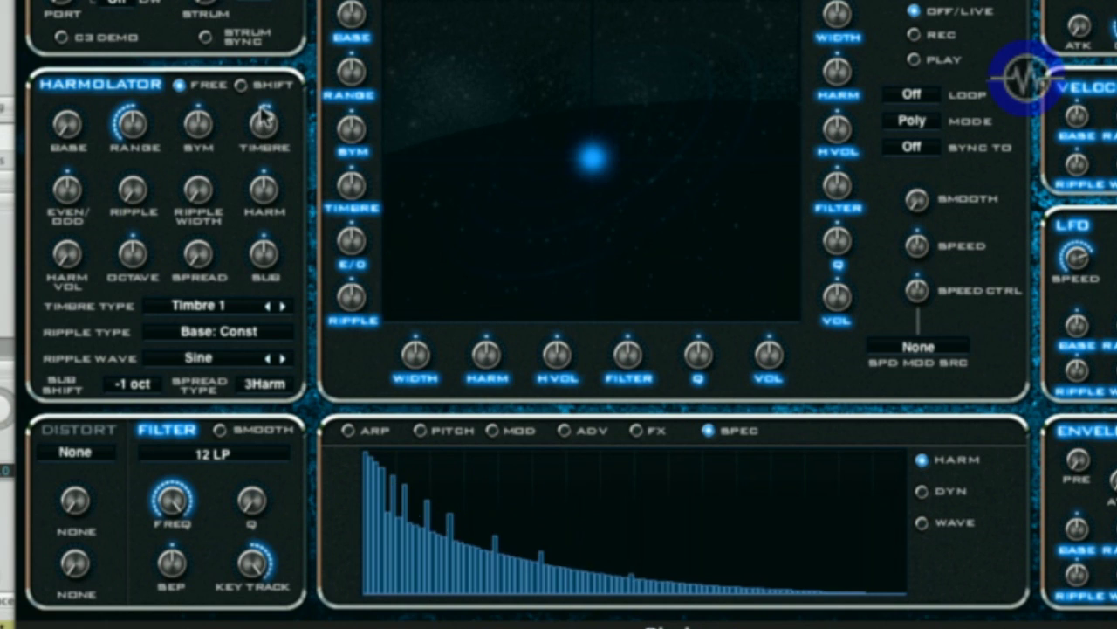
Raise the Harmolator's Timbre to maximum, choose T-Wave 25 as the timbre type, and turn Timbre back down
{"action": "left_click_drag", "start_coordinate": [260, 103], "coordinate": [256, 3]}
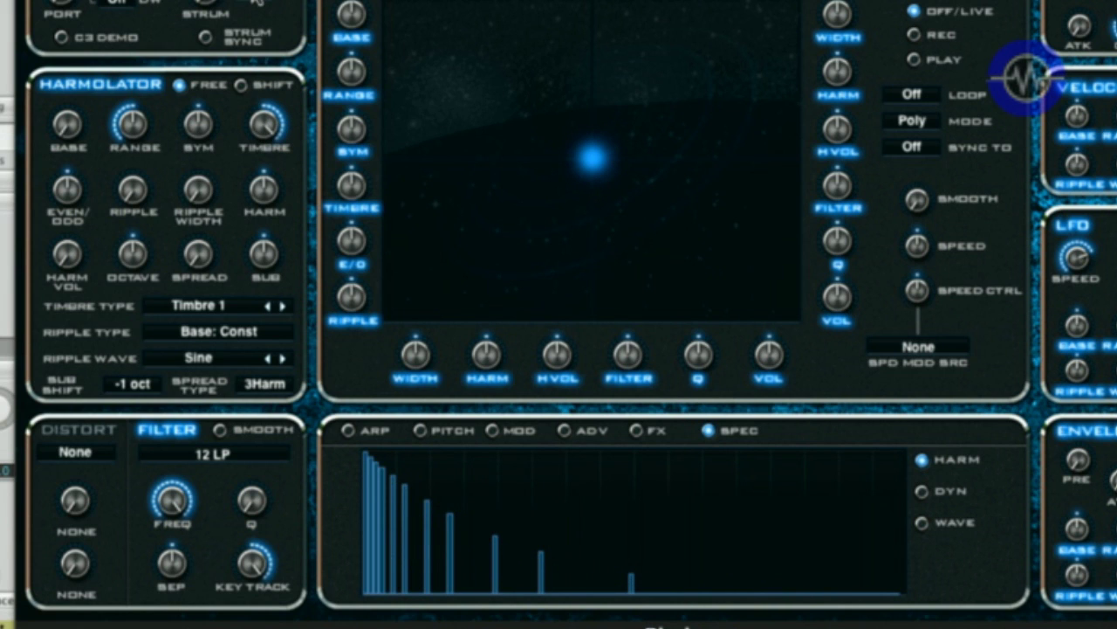
{"action": "left_click", "coordinate": [225, 314]}
{"action": "mouse_move", "coordinate": [229, 328]}
{"action": "scroll", "coordinate": [381, 332], "scroll_direction": "down", "scroll_amount": 5}
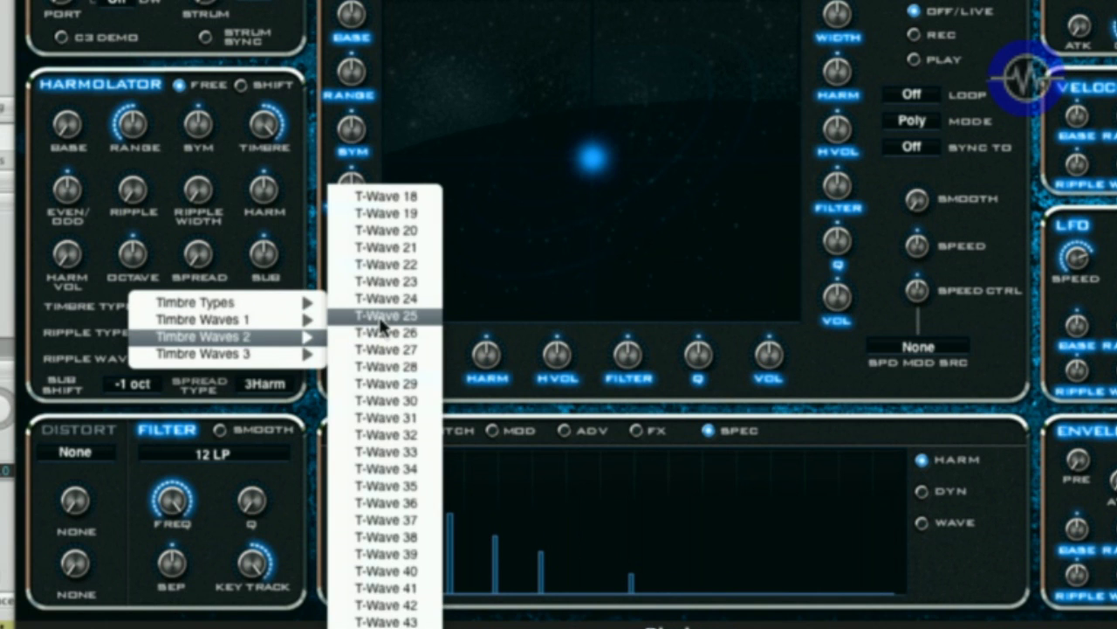
{"action": "left_click", "coordinate": [382, 316]}
{"action": "left_click_drag", "start_coordinate": [274, 138], "coordinate": [247, 231]}
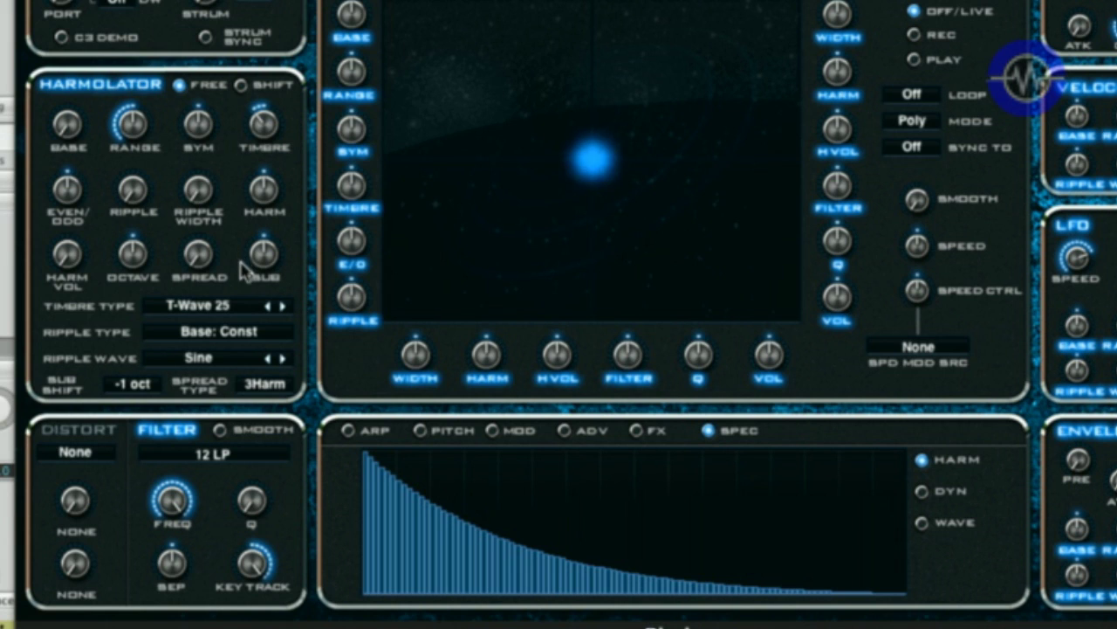
Lower the Harmolator's Even/Odd balance to thin out the harmonics, and raise Harm Vol to maximum
{"action": "left_click_drag", "start_coordinate": [66, 189], "coordinate": [66, 275]}
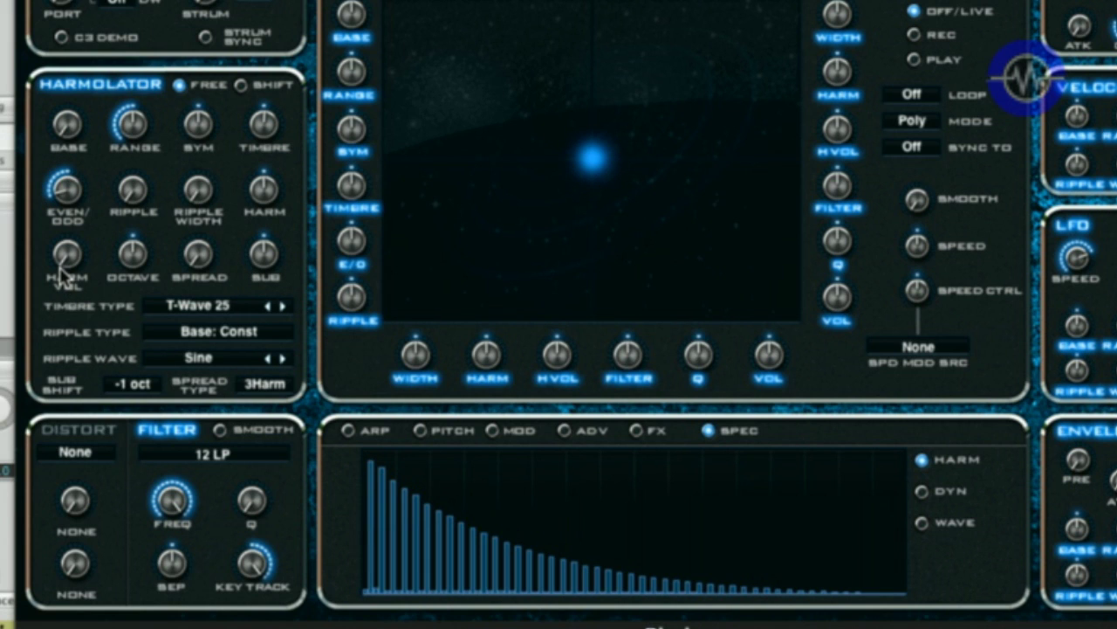
{"action": "left_click_drag", "start_coordinate": [57, 266], "coordinate": [74, 124]}
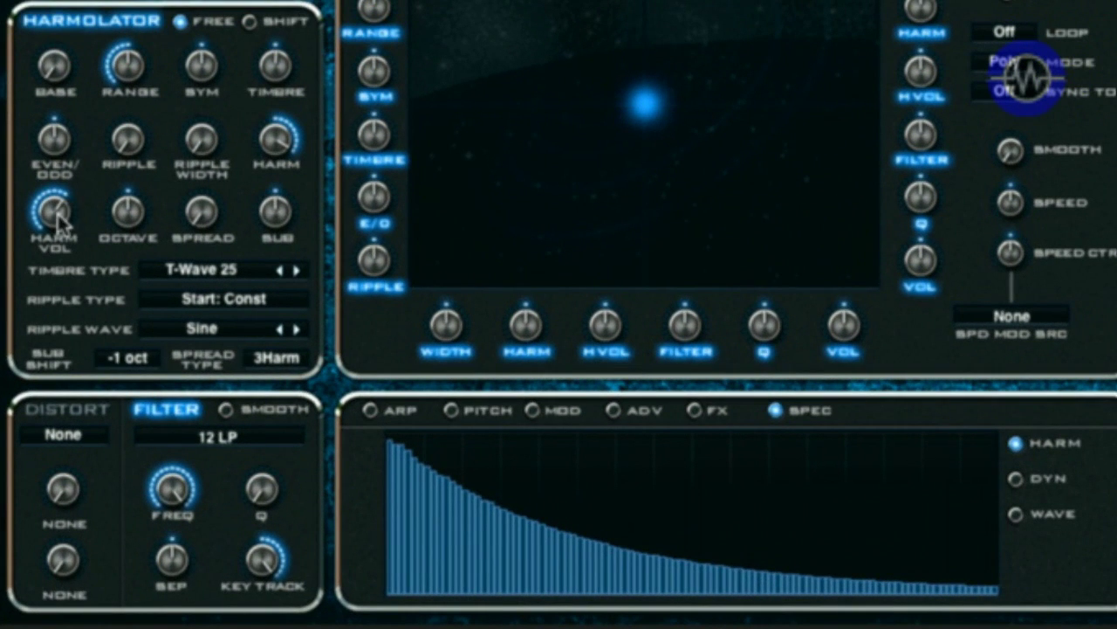
{"action": "left_click_drag", "start_coordinate": [57, 218], "coordinate": [65, 131]}
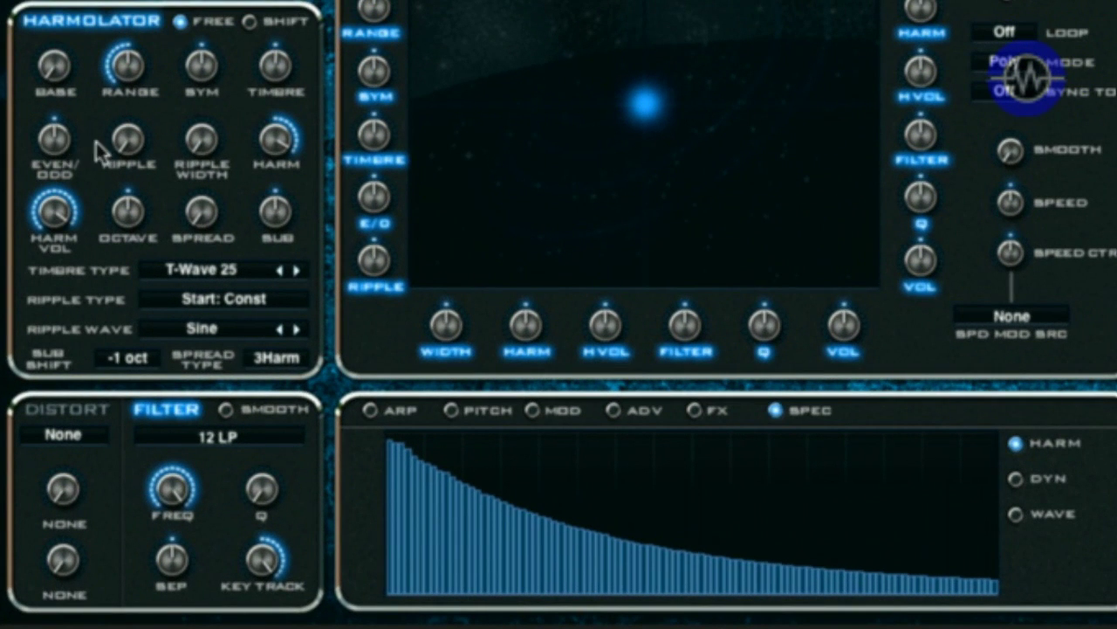
Enable Shift in the Harmolator and turn Harm and Harm Vol back down to their default positions
{"action": "left_click", "coordinate": [249, 21]}
{"action": "left_click_drag", "start_coordinate": [54, 209], "coordinate": [55, 218]}
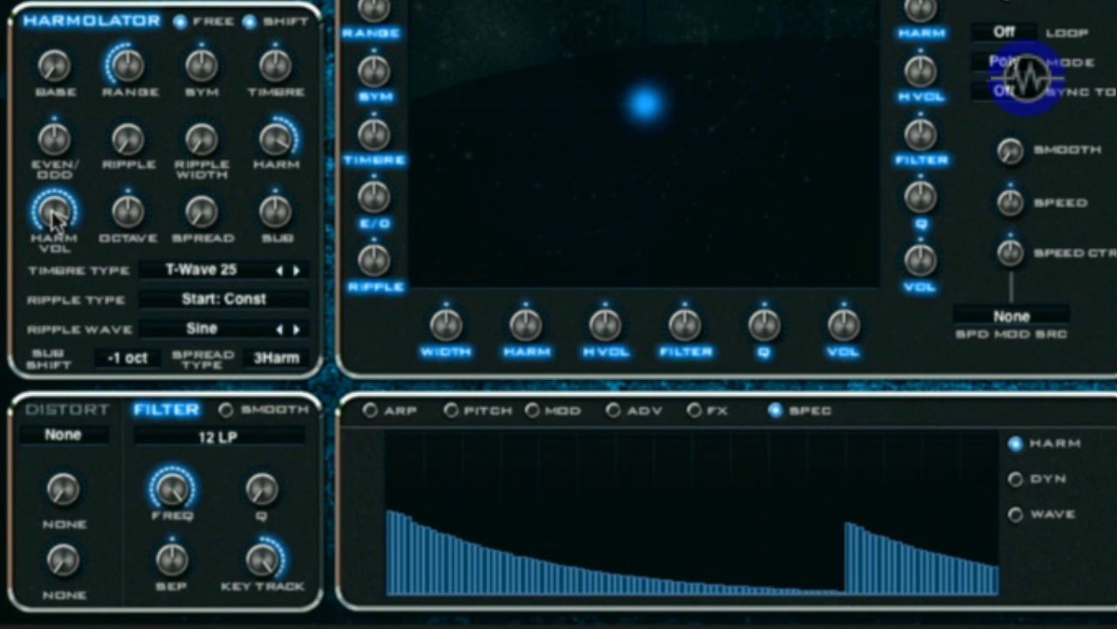
{"action": "left_click_drag", "start_coordinate": [311, 126], "coordinate": [273, 238]}
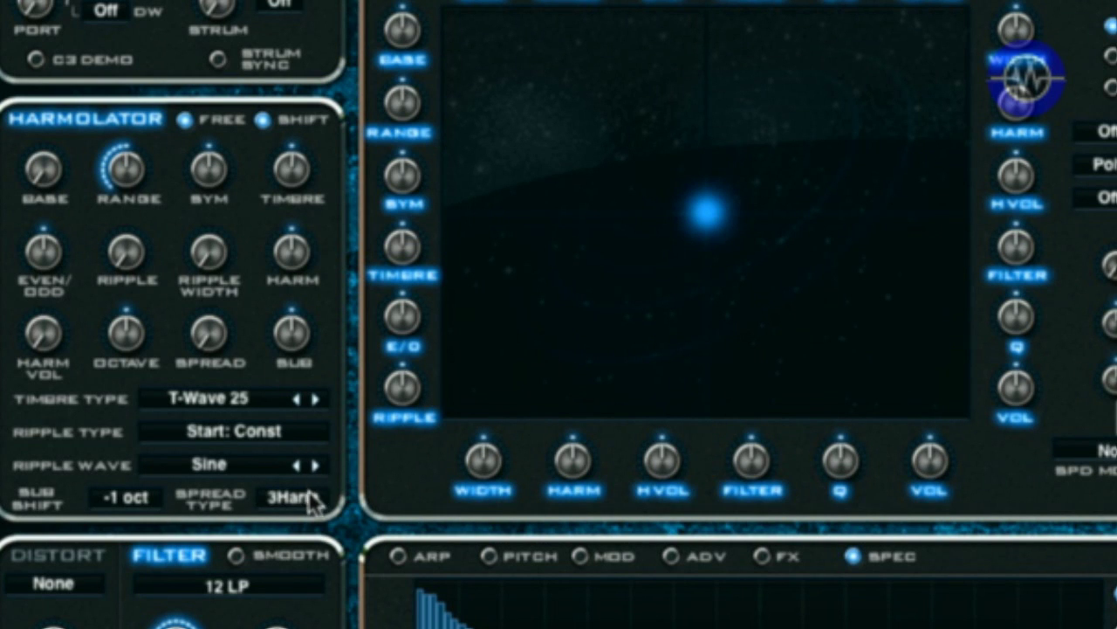
Choose 3Harm as the Harmolator's spread type
{"action": "left_click", "coordinate": [308, 493]}
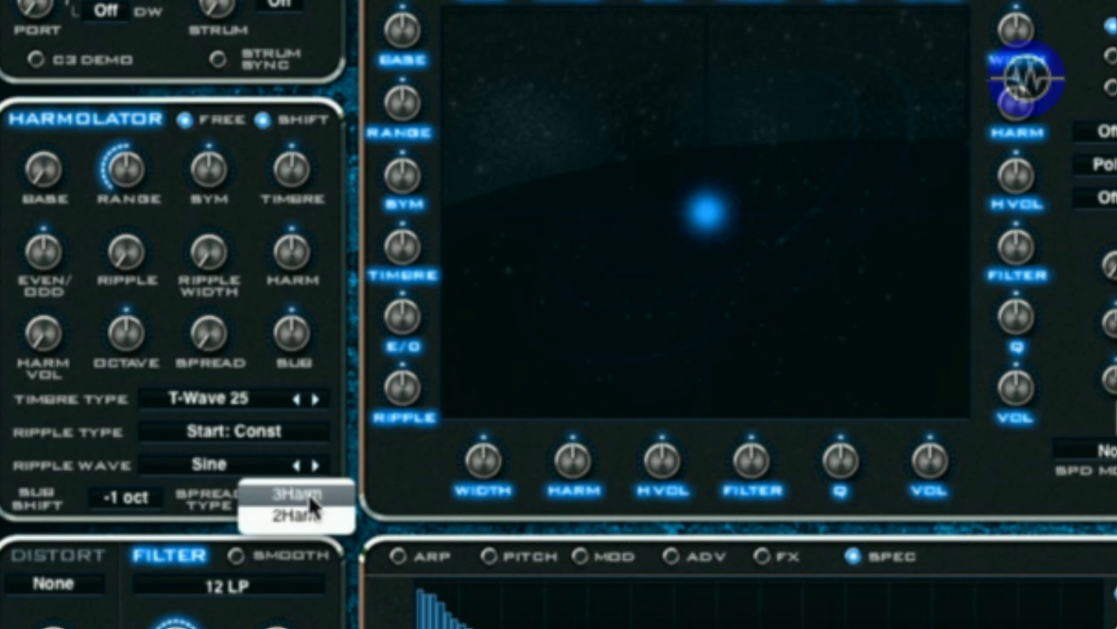
{"action": "left_click", "coordinate": [316, 495]}
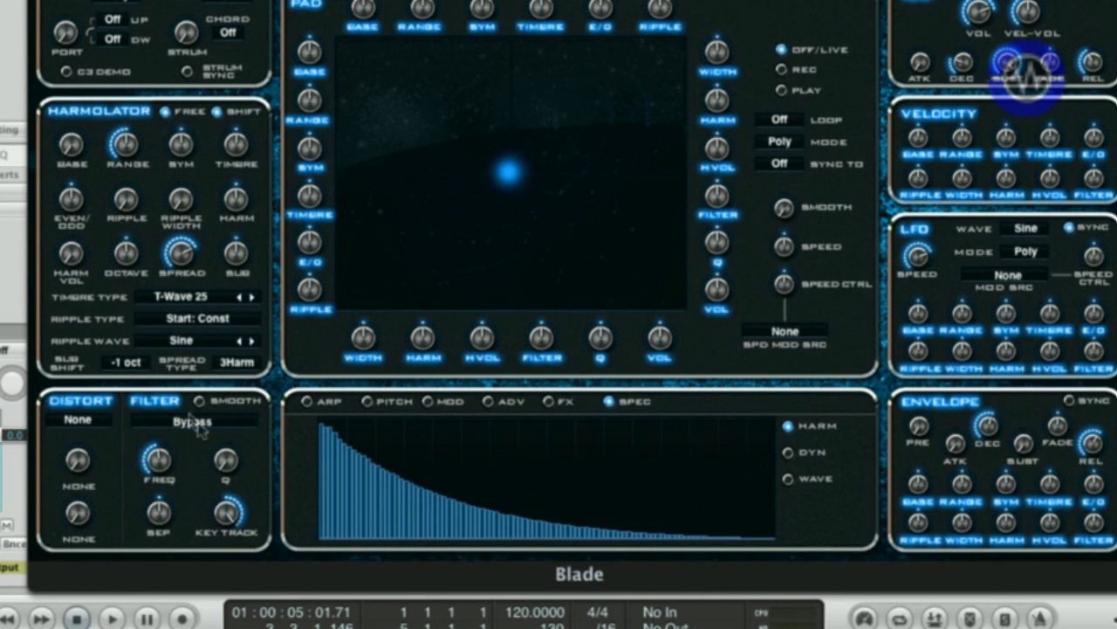
Set the filter type to Vox and raise the filter frequency
{"action": "left_click", "coordinate": [197, 424]}
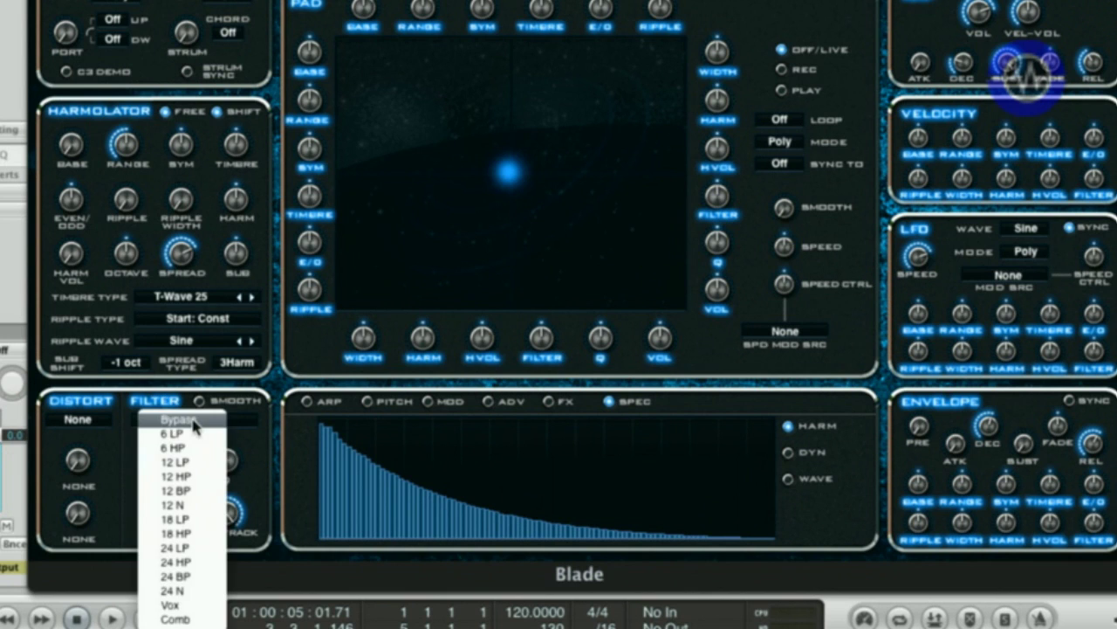
{"action": "left_click", "coordinate": [174, 606]}
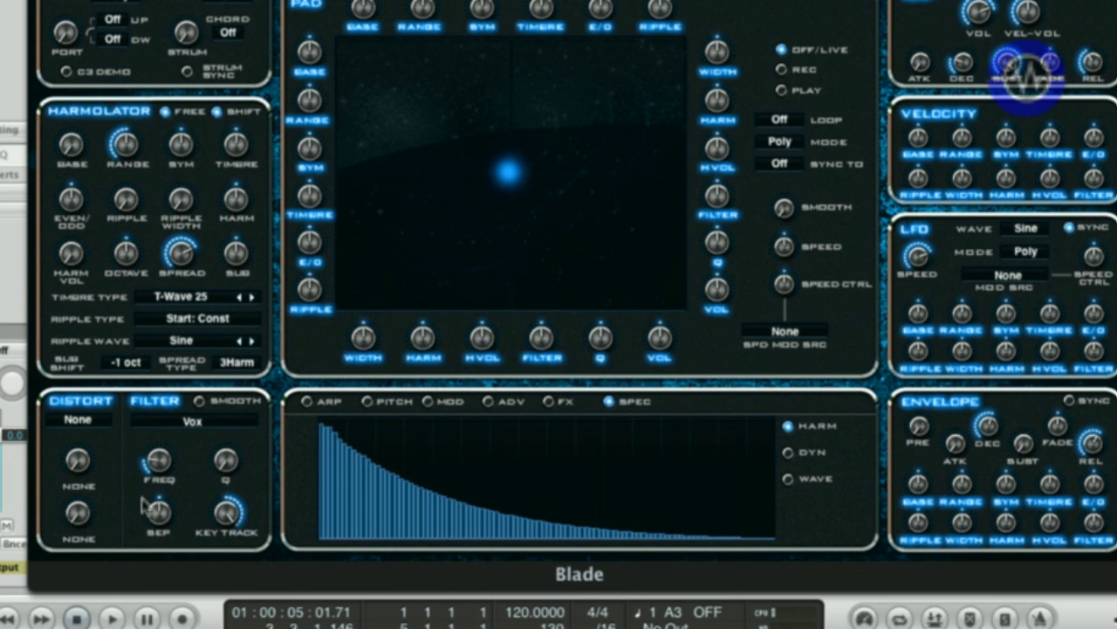
{"action": "left_click_drag", "start_coordinate": [144, 456], "coordinate": [155, 397]}
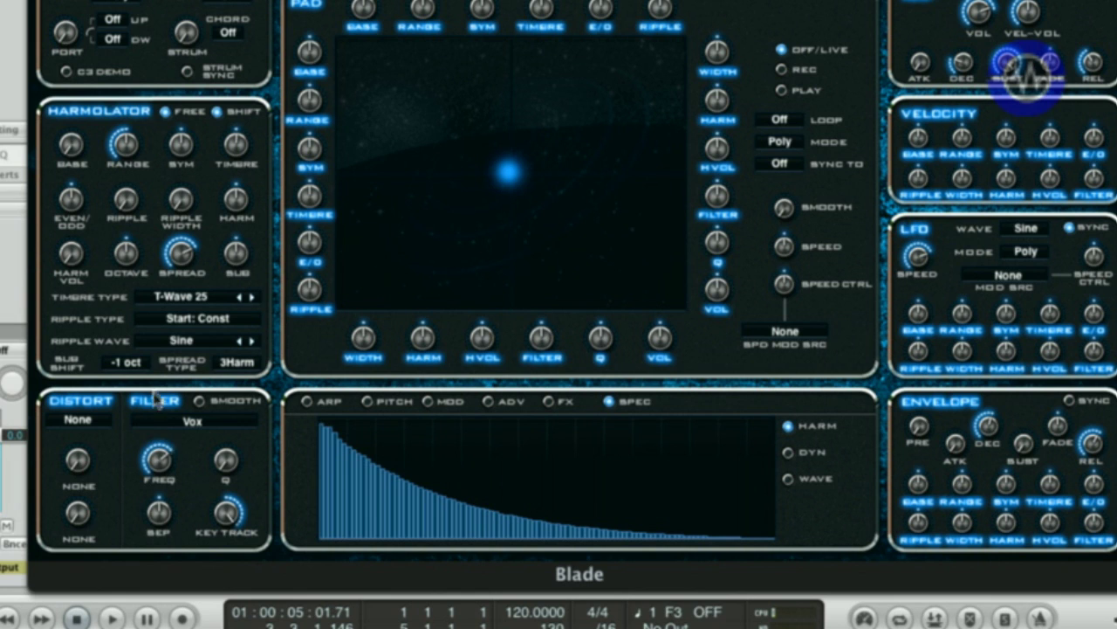
Set the filter type to 24 LP and lower the filter frequency
{"action": "left_click", "coordinate": [211, 425]}
{"action": "left_click", "coordinate": [199, 443]}
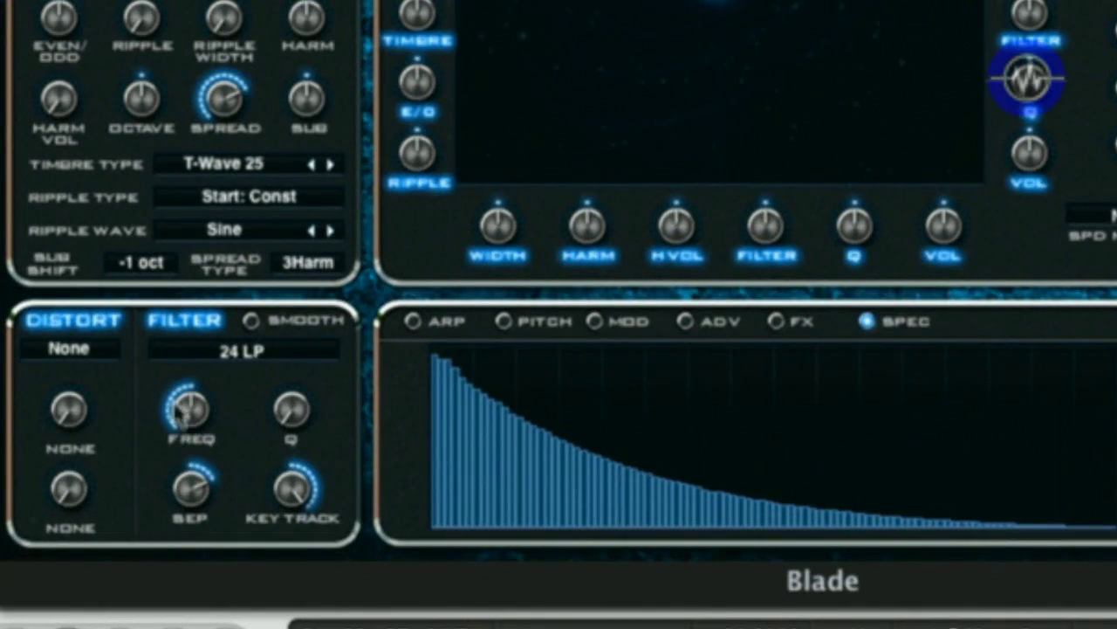
{"action": "left_click_drag", "start_coordinate": [175, 401], "coordinate": [159, 445]}
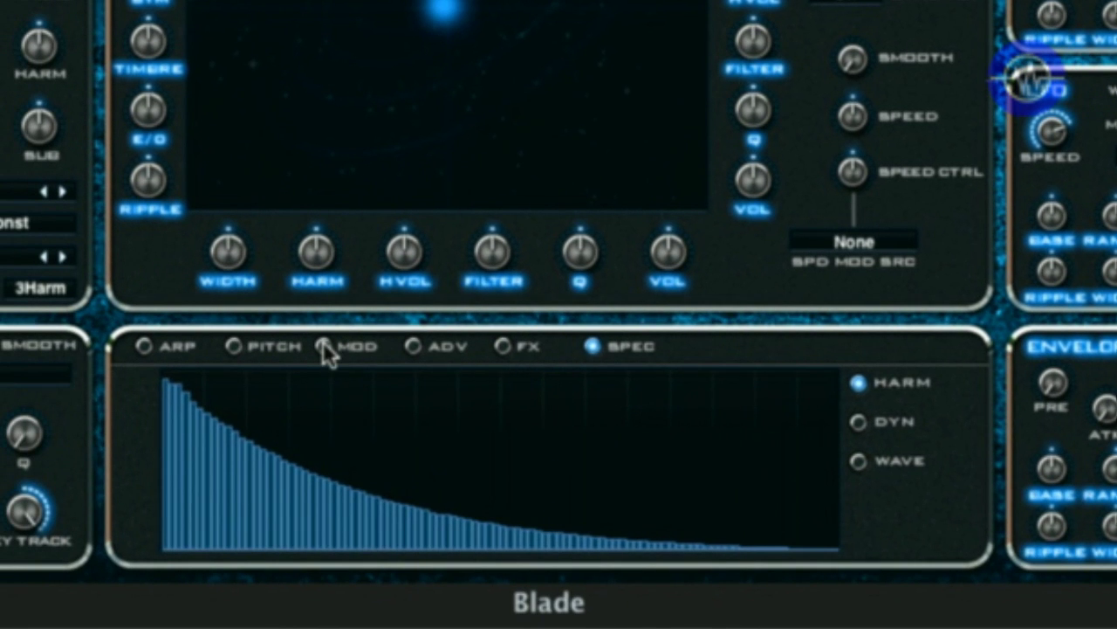
Examine the destination and source choices of the modulation envelopes Env 1 and Env 2, and open the LFO modulation settings
{"action": "left_click", "coordinate": [49, 357]}
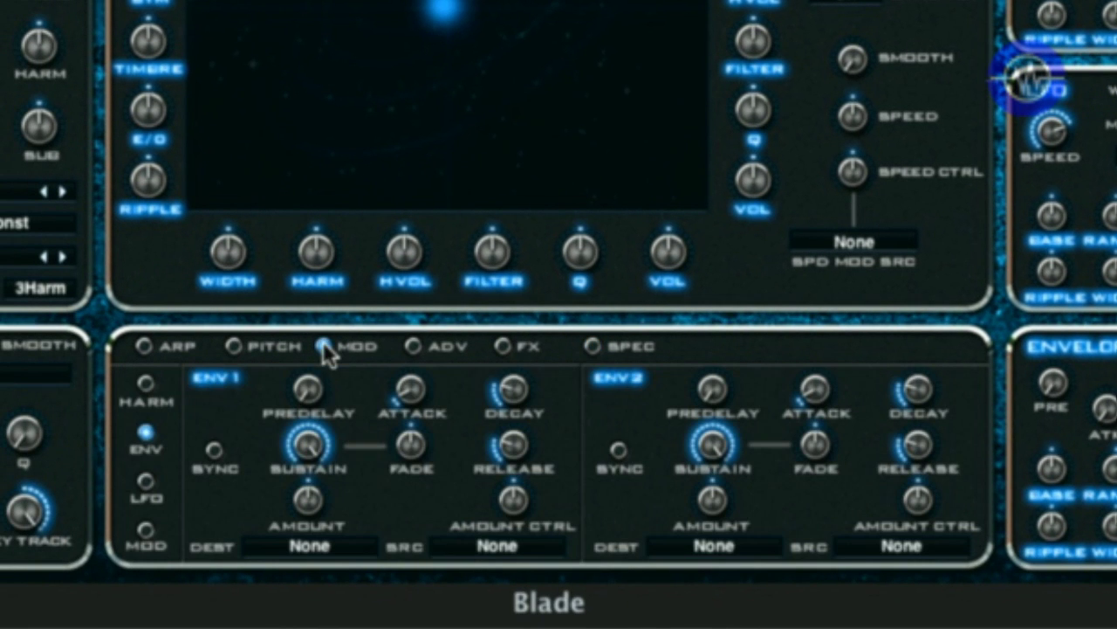
{"action": "left_click", "coordinate": [309, 557]}
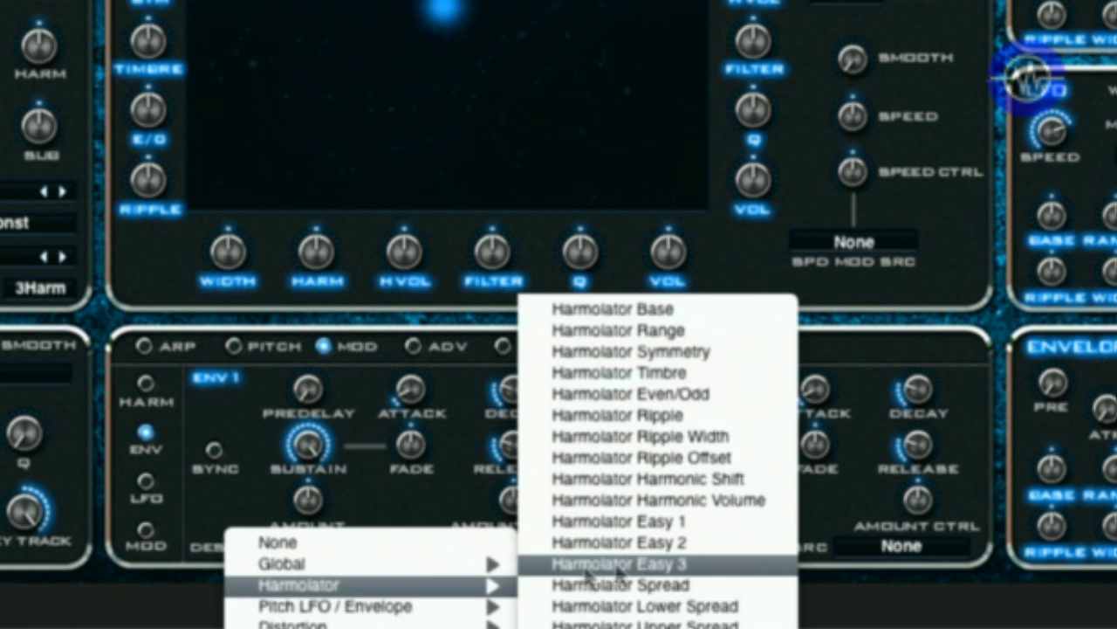
{"action": "left_click", "coordinate": [421, 517]}
{"action": "left_click", "coordinate": [336, 544]}
{"action": "left_click", "coordinate": [541, 550]}
{"action": "left_click", "coordinate": [540, 550]}
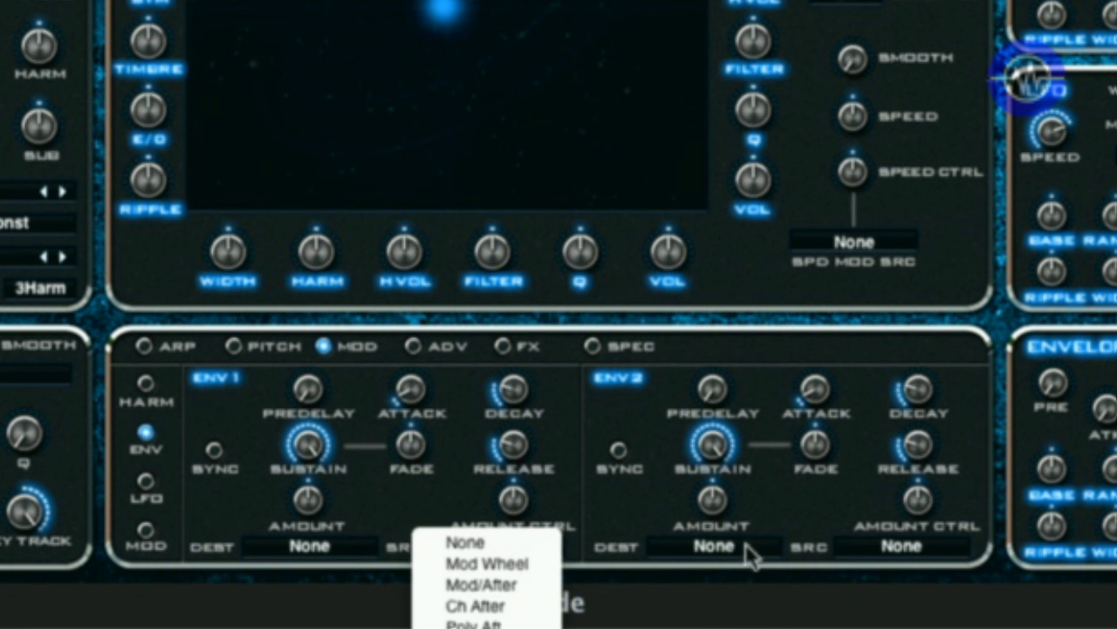
{"action": "left_click", "coordinate": [734, 541]}
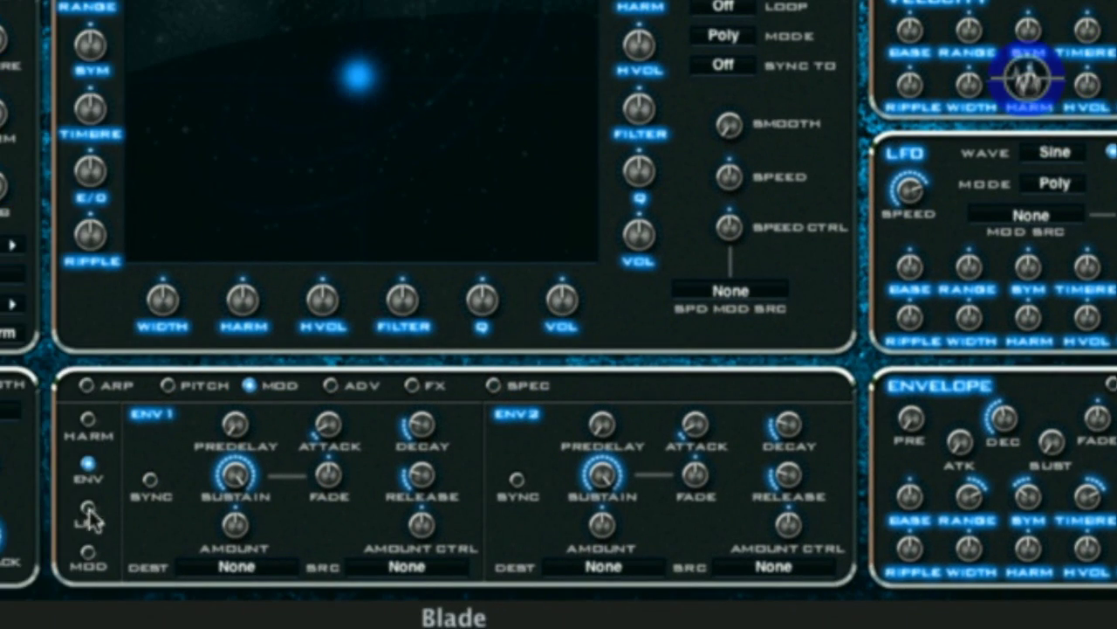
{"action": "left_click", "coordinate": [88, 508]}
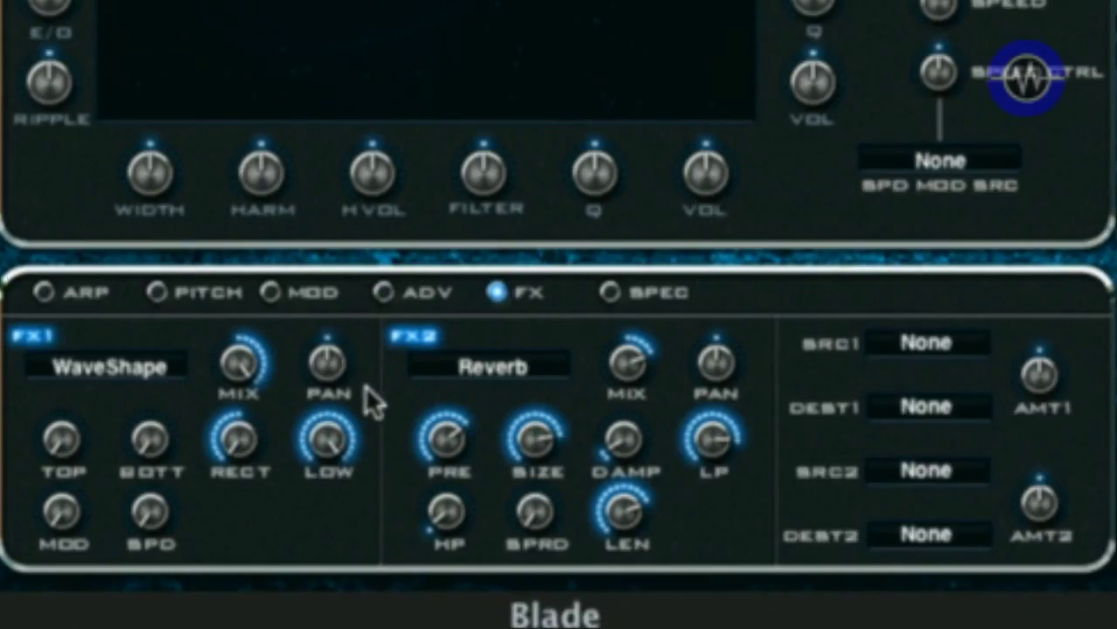
Examine the available effect types for FX1 and FX2 and the modulation sources offered for Src1
{"action": "left_click", "coordinate": [166, 366]}
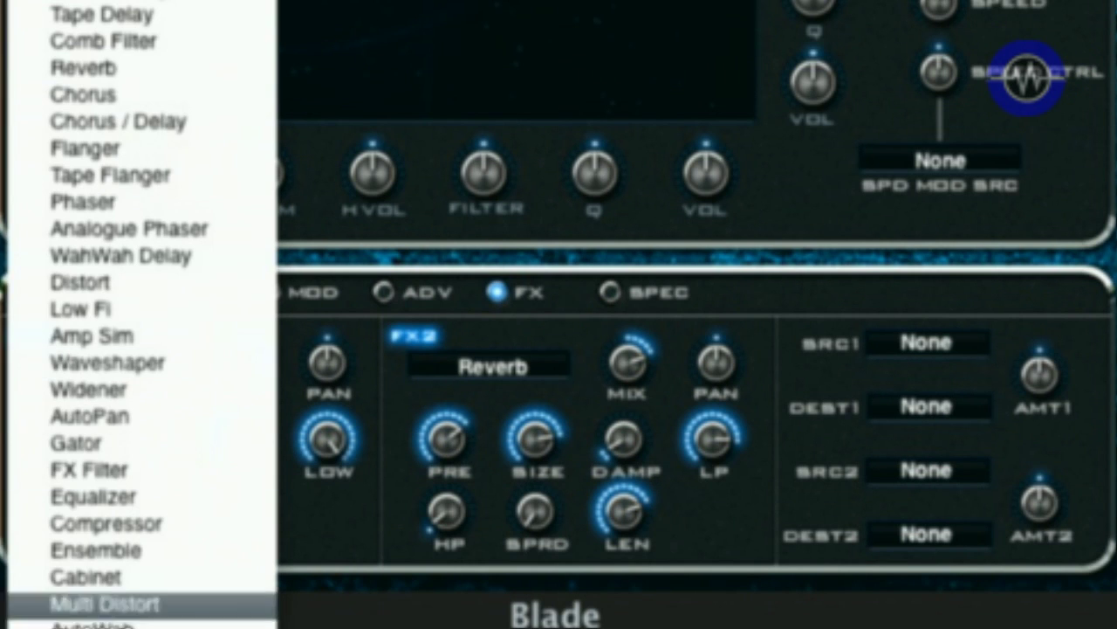
{"action": "left_click", "coordinate": [510, 380]}
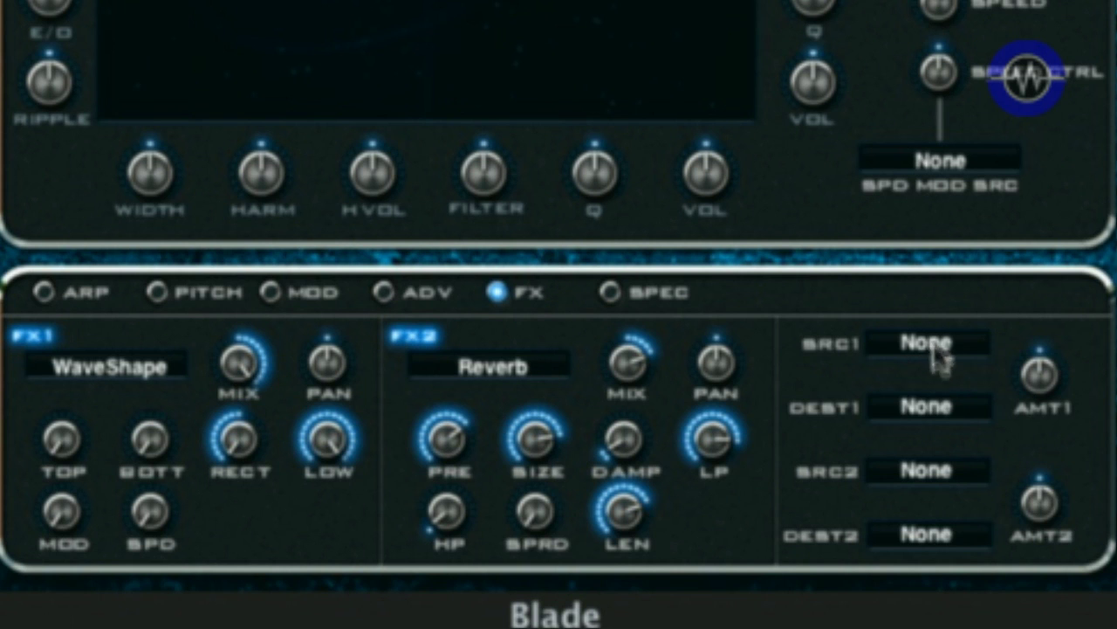
{"action": "left_click", "coordinate": [927, 331]}
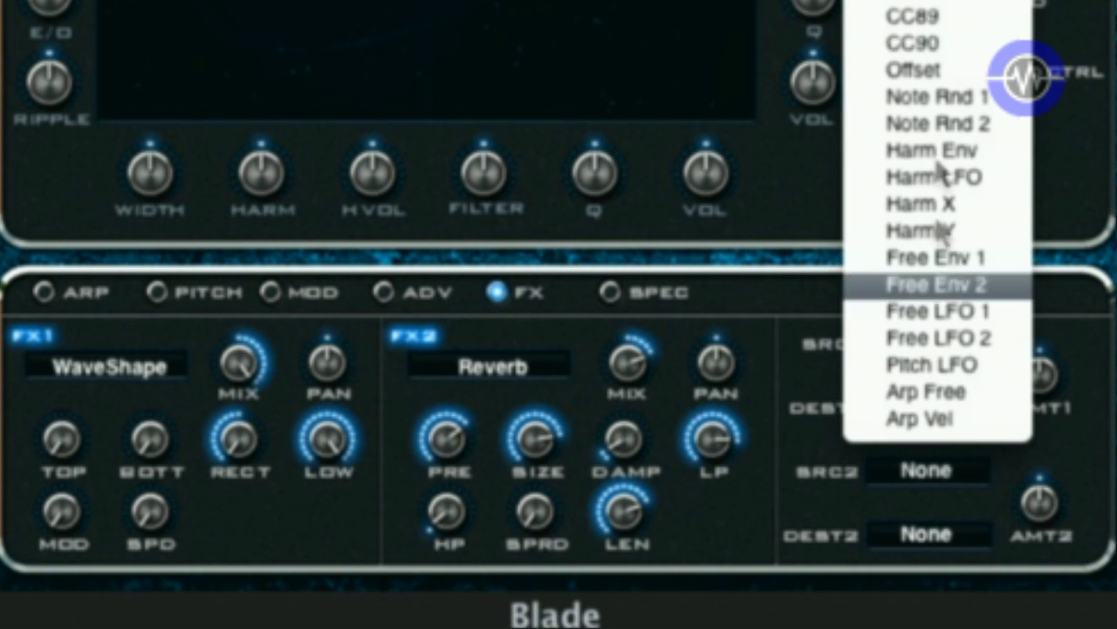
{"action": "left_click", "coordinate": [803, 344]}
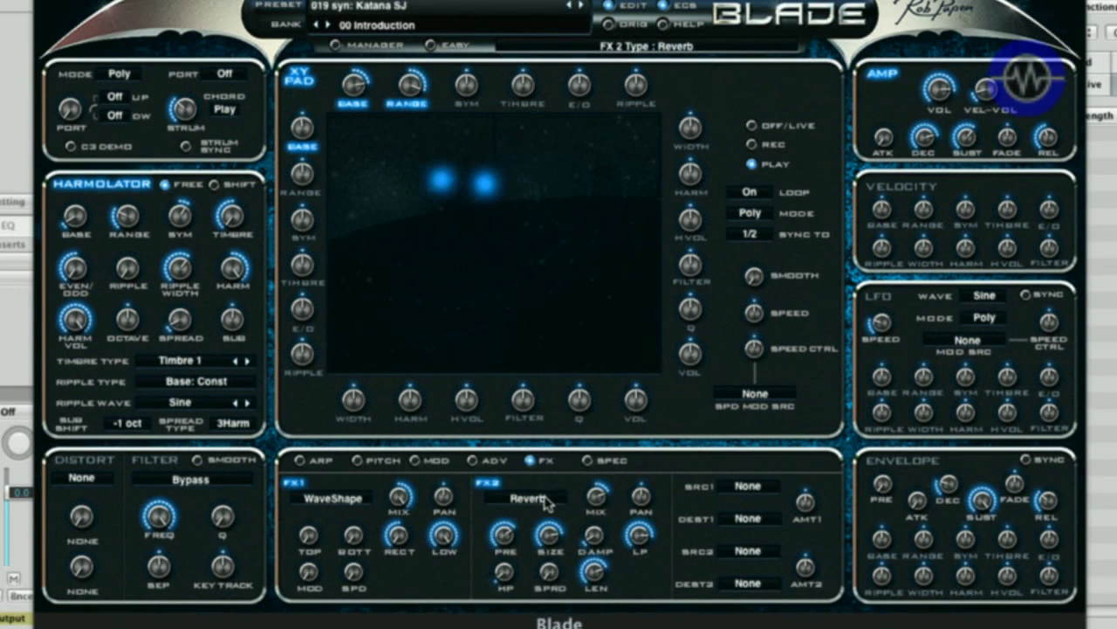
{"action": "left_click", "coordinate": [489, 366]}
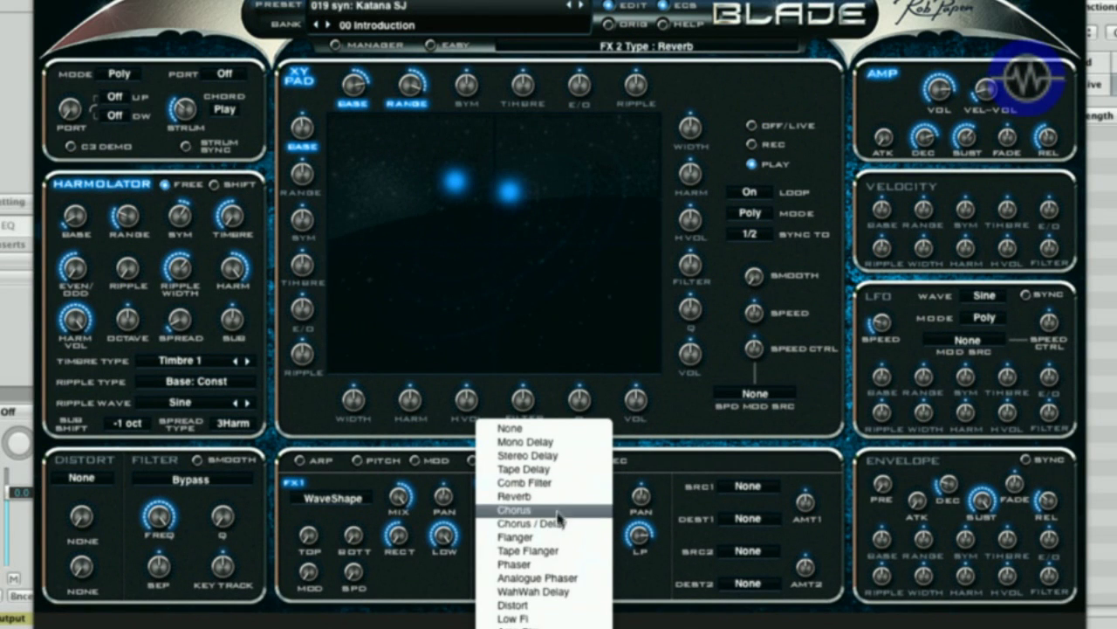
{"action": "left_click", "coordinate": [551, 550]}
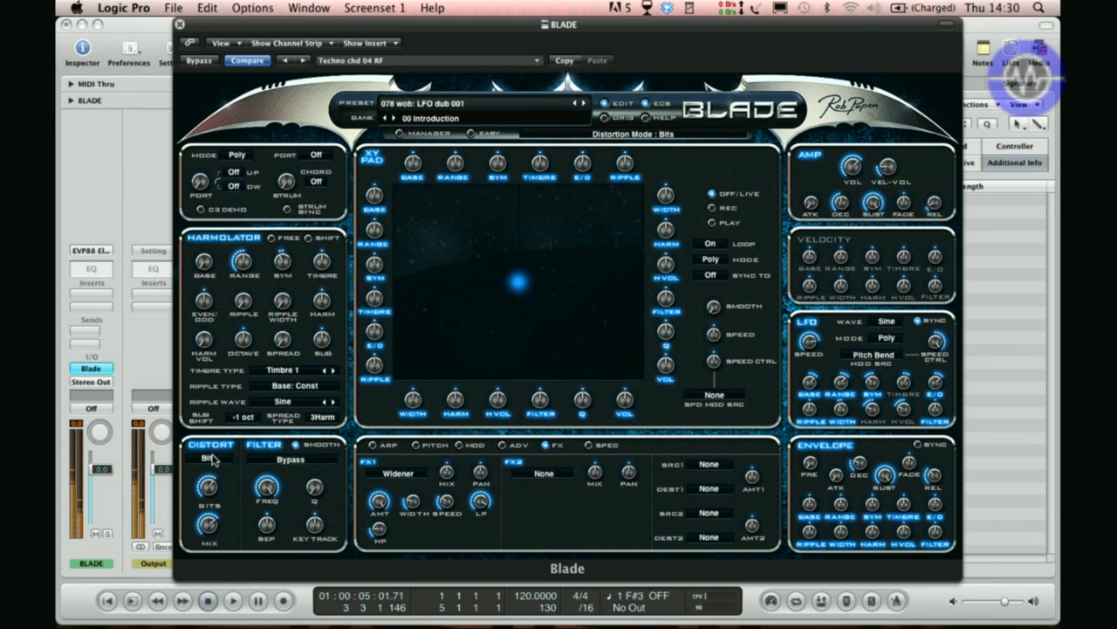
Set the distortion type to Fuzz
{"action": "left_click", "coordinate": [212, 461]}
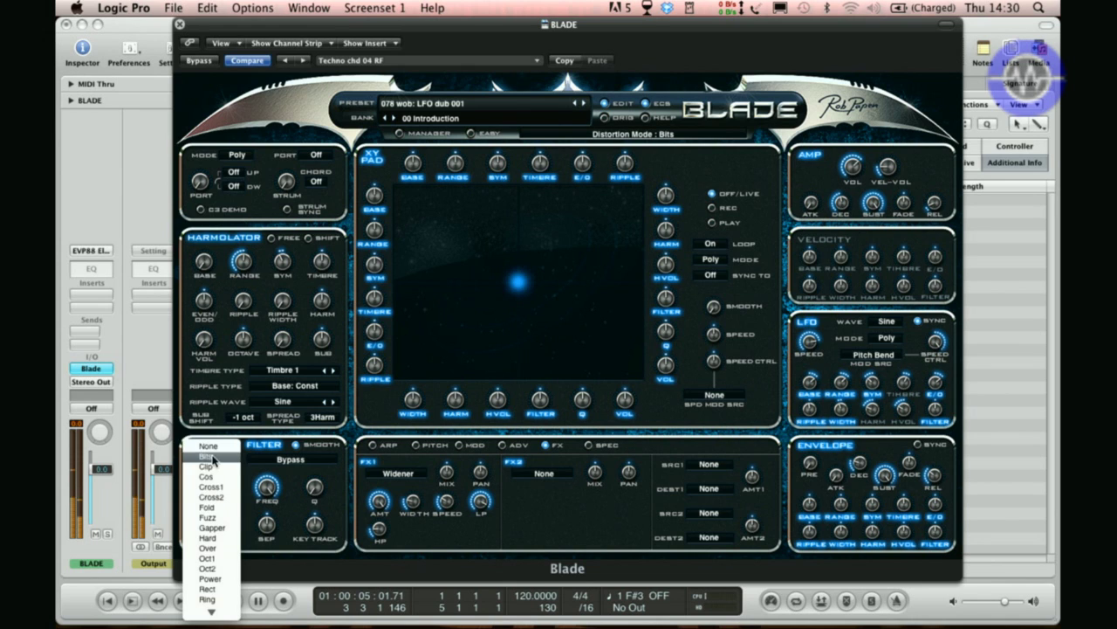
{"action": "left_click", "coordinate": [213, 519]}
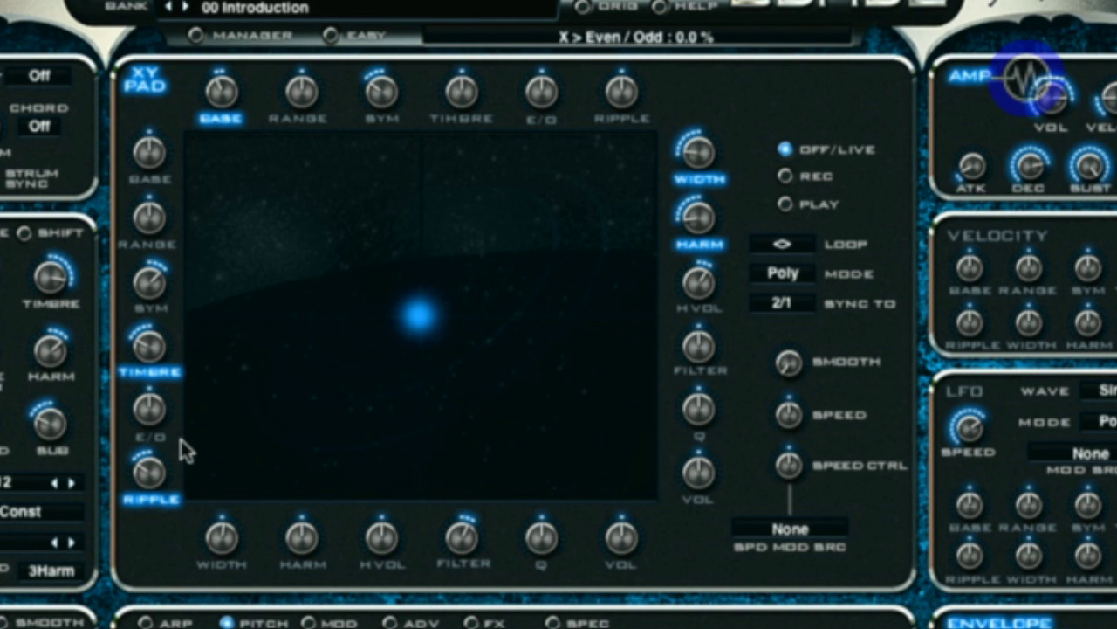
Record a freehand movement on the XY pad from the centre toward the upper-right area and back, and set the pad to play it
{"action": "mouse_move", "coordinate": [409, 319]}
{"action": "left_mouse_down"}
{"action": "mouse_move", "coordinate": [407, 371]}
{"action": "mouse_move", "coordinate": [494, 294]}
{"action": "mouse_move", "coordinate": [186, 144]}
{"action": "mouse_move", "coordinate": [536, 169]}
{"action": "mouse_move", "coordinate": [631, 291]}
{"action": "mouse_move", "coordinate": [494, 469]}
{"action": "mouse_move", "coordinate": [175, 478]}
{"action": "mouse_move", "coordinate": [428, 272]}
{"action": "mouse_move", "coordinate": [238, 168]}
{"action": "mouse_move", "coordinate": [563, 218]}
{"action": "mouse_move", "coordinate": [217, 200]}
{"action": "mouse_move", "coordinate": [581, 180]}
{"action": "mouse_move", "coordinate": [629, 320]}
{"action": "mouse_move", "coordinate": [522, 505]}
{"action": "mouse_move", "coordinate": [218, 397]}
{"action": "mouse_move", "coordinate": [439, 335]}
{"action": "mouse_move", "coordinate": [424, 343]}
{"action": "mouse_move", "coordinate": [423, 325]}
{"action": "left_mouse_up"}
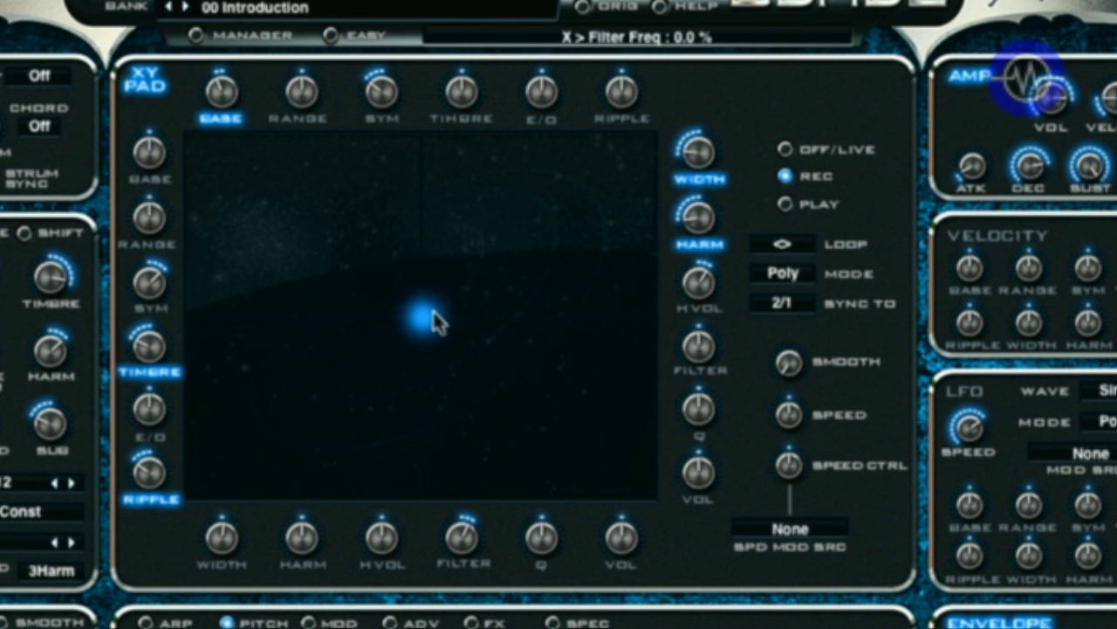
{"action": "left_click_drag", "start_coordinate": [424, 325], "coordinate": [578, 271]}
{"action": "left_click_drag", "start_coordinate": [592, 220], "coordinate": [414, 318]}
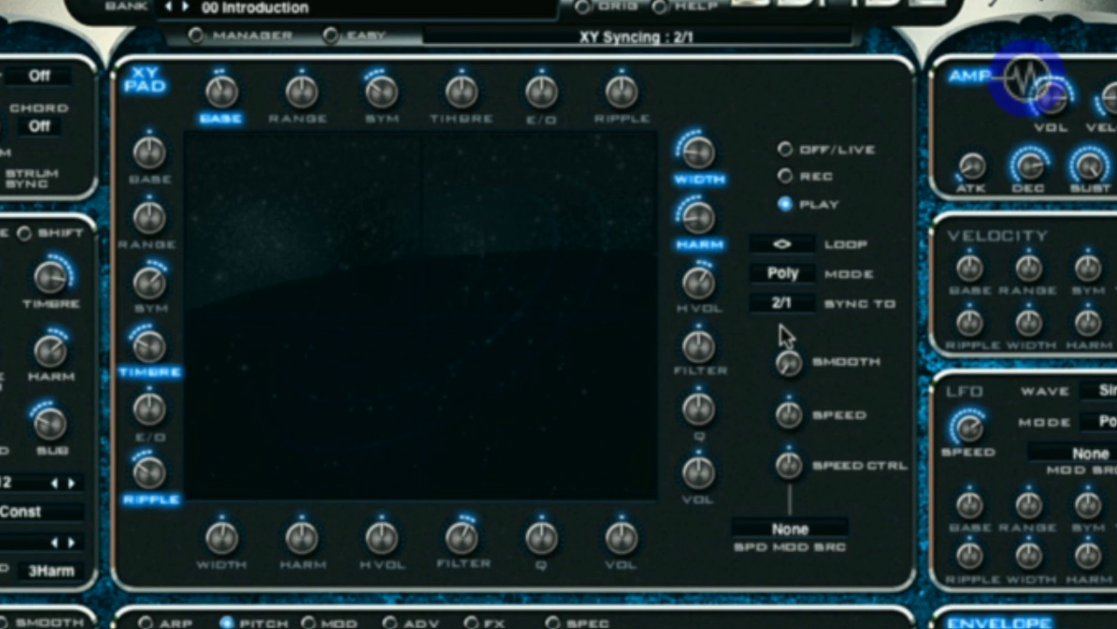
Set the XY pad's loop mode to Off, and switch looping back to On
{"action": "left_click", "coordinate": [785, 247]}
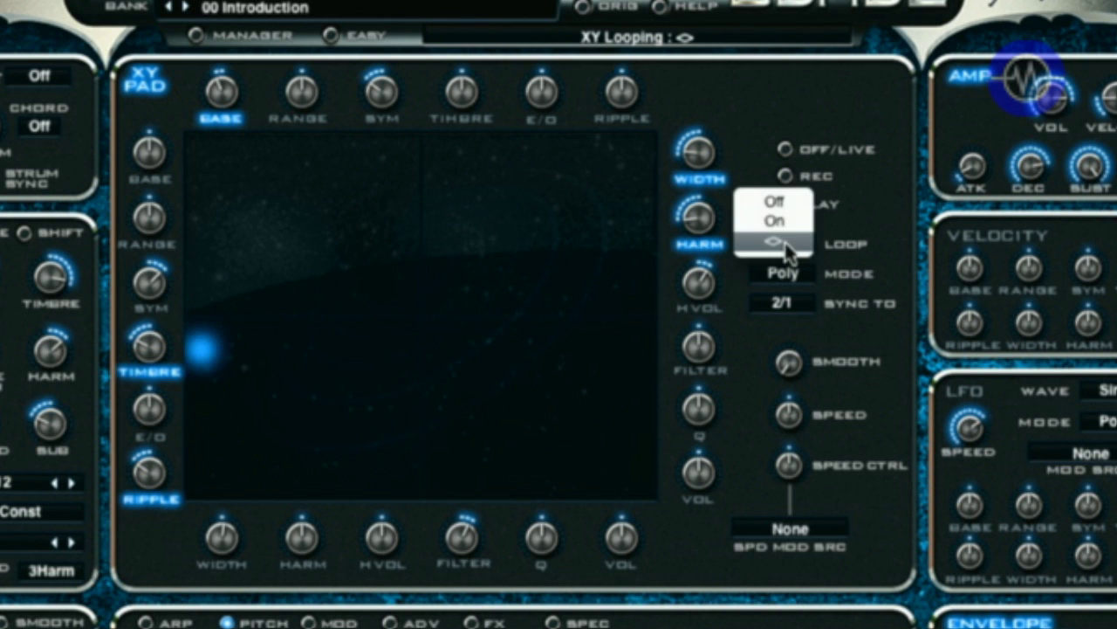
{"action": "left_click", "coordinate": [774, 202]}
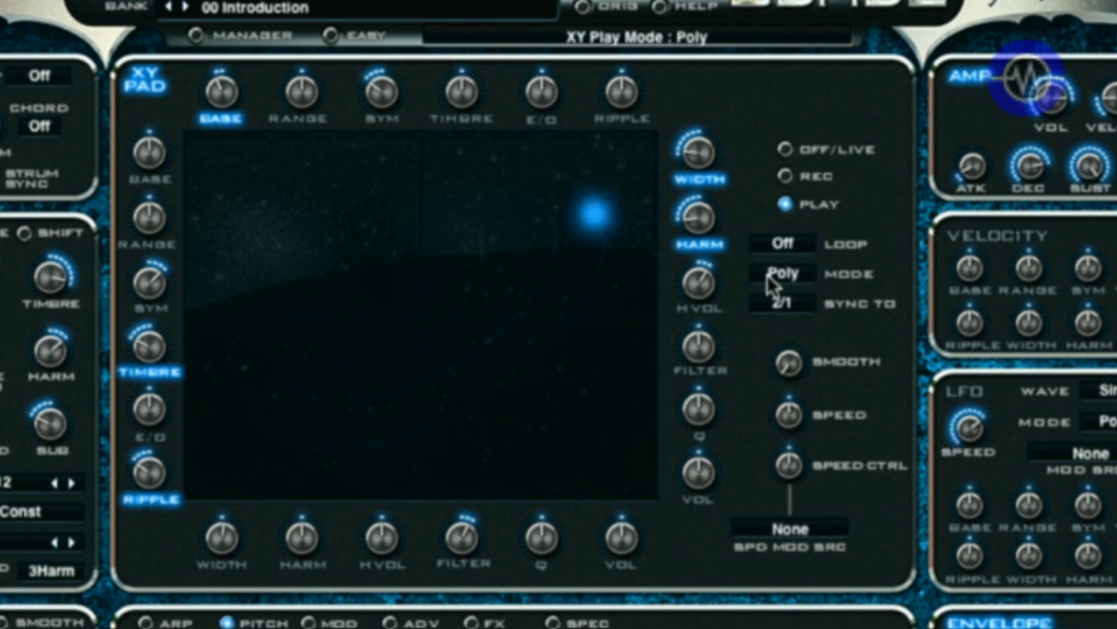
{"action": "left_click", "coordinate": [782, 248]}
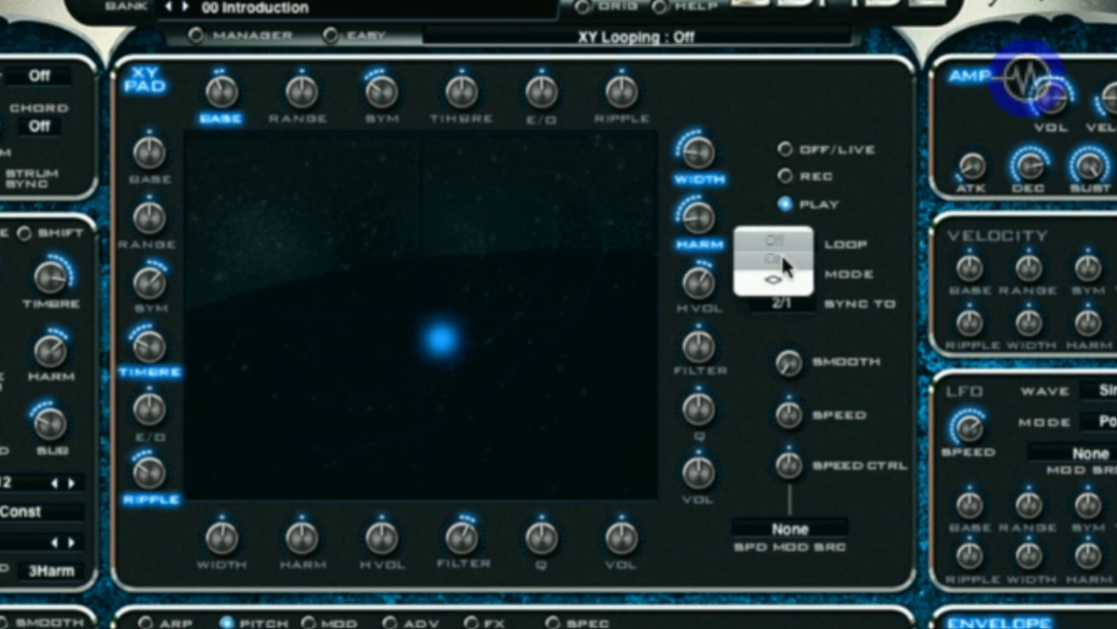
{"action": "left_click", "coordinate": [784, 267]}
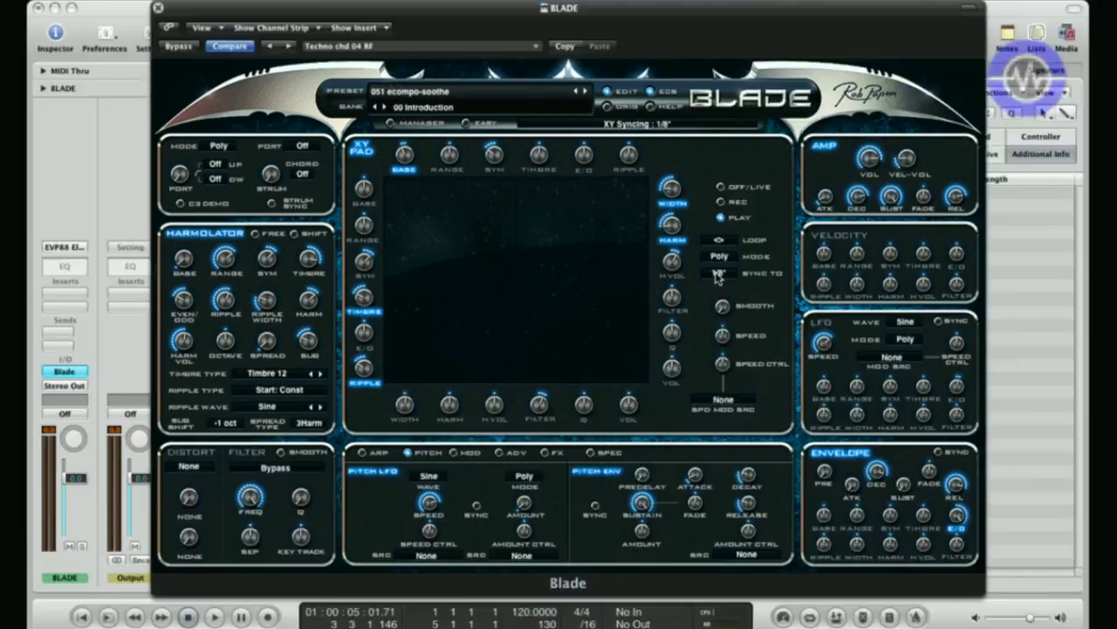
Set the XY playback sync to 1/1T, and raise the smoothing while lowering the speed and trying out the speed control amount
{"action": "left_click", "coordinate": [726, 276]}
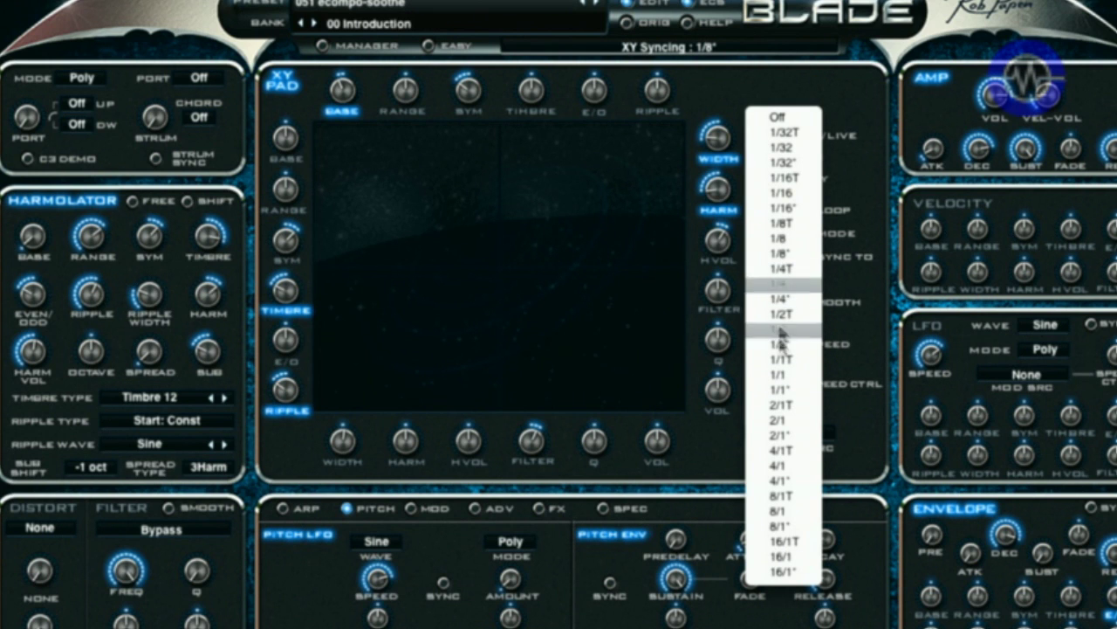
{"action": "left_click", "coordinate": [790, 358]}
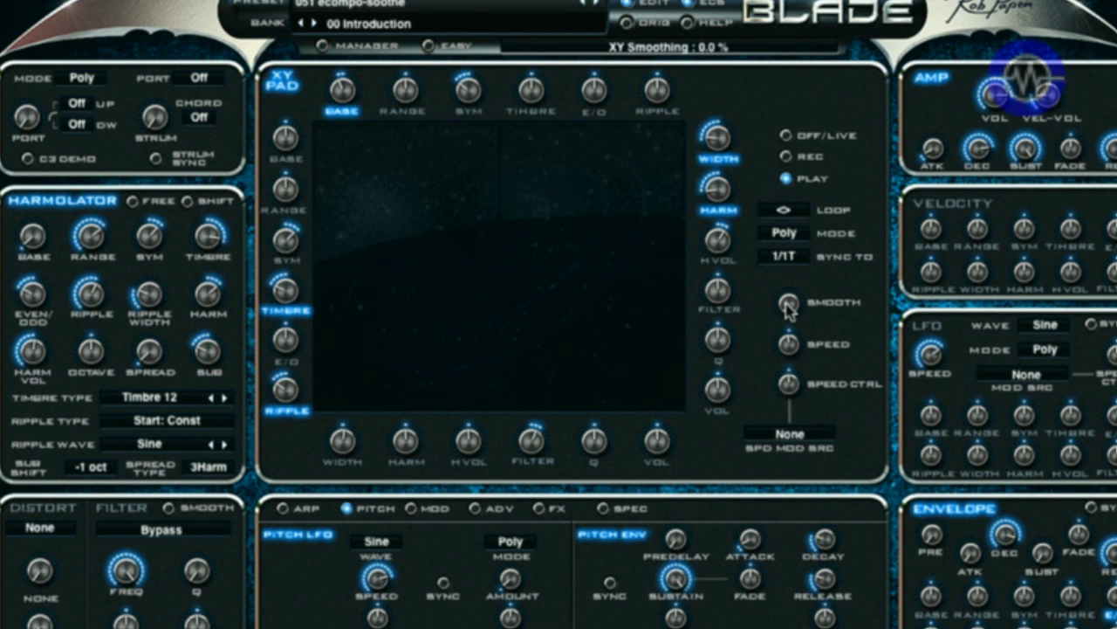
{"action": "left_click_drag", "start_coordinate": [788, 305], "coordinate": [764, 225]}
{"action": "left_click_drag", "start_coordinate": [776, 293], "coordinate": [782, 344]}
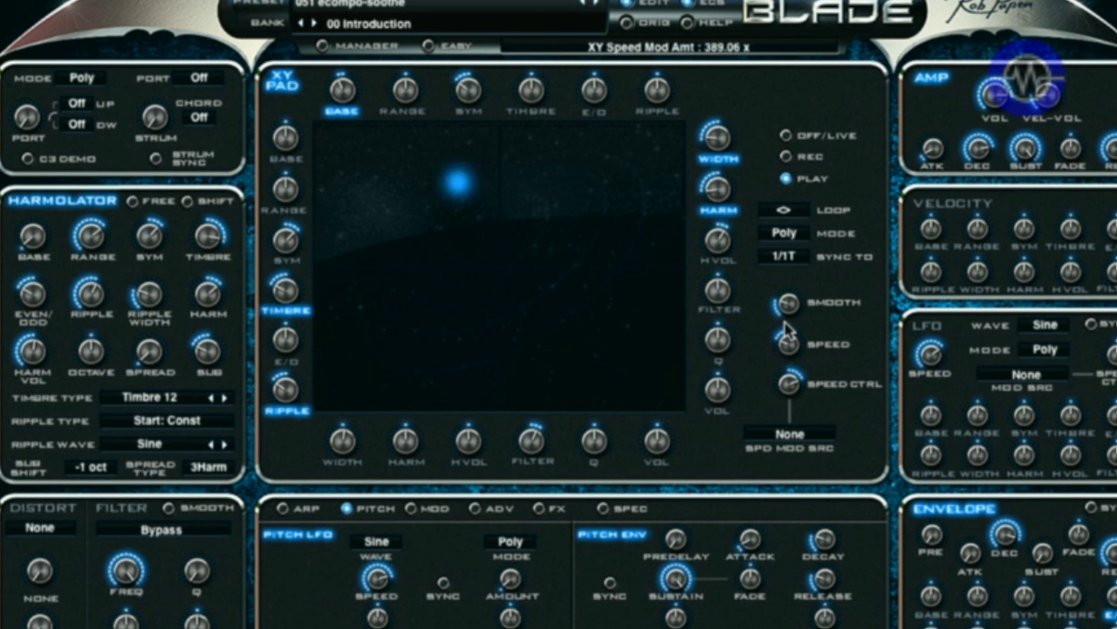
{"action": "left_click_drag", "start_coordinate": [780, 367], "coordinate": [782, 375]}
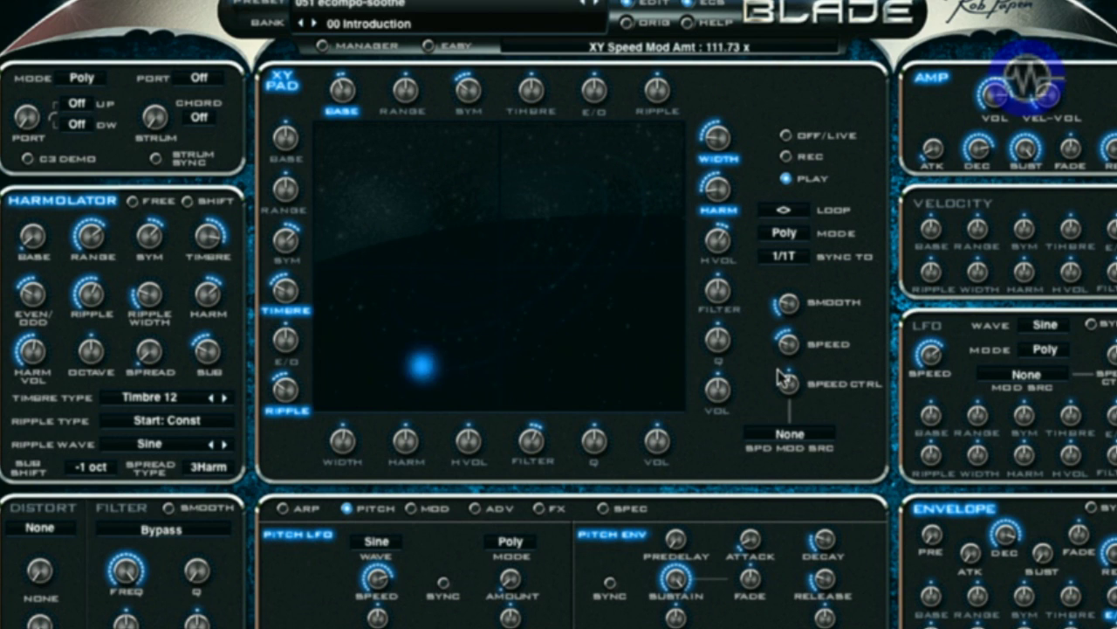
Examine the path shape, transformation and editing options offered for the XY pad, and dismiss them without choosing any
{"action": "right_click", "coordinate": [514, 176]}
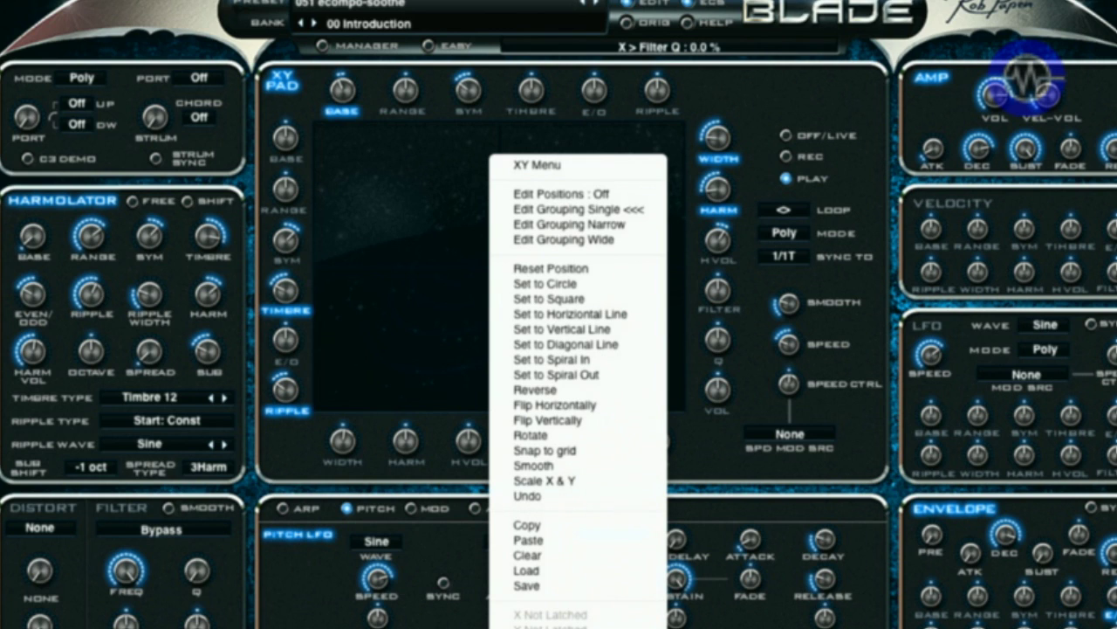
{"action": "left_click", "coordinate": [495, 374]}
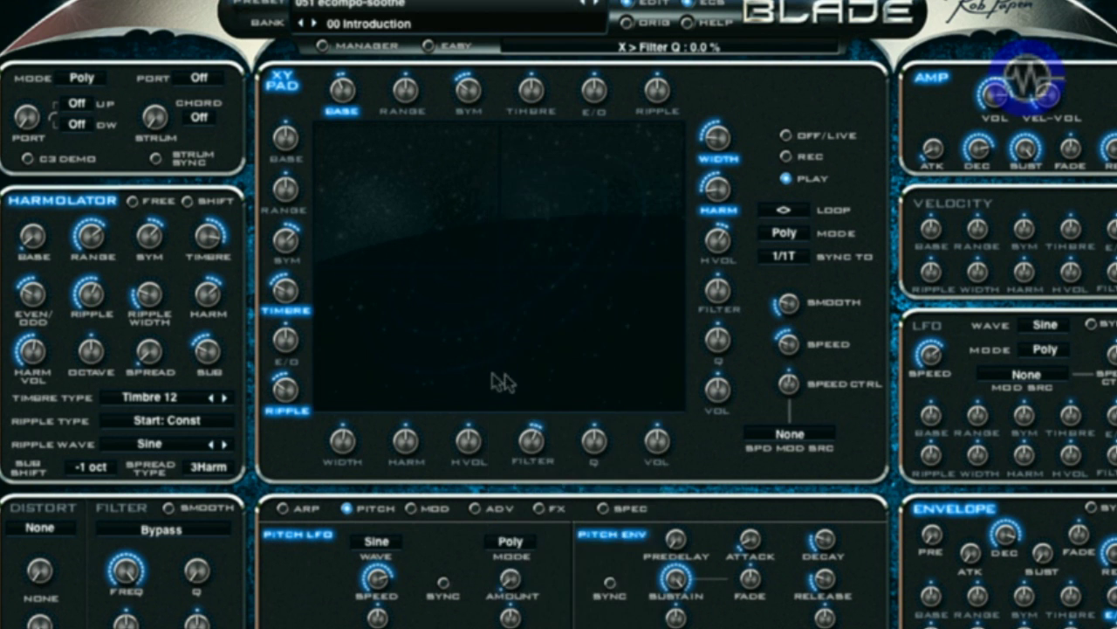